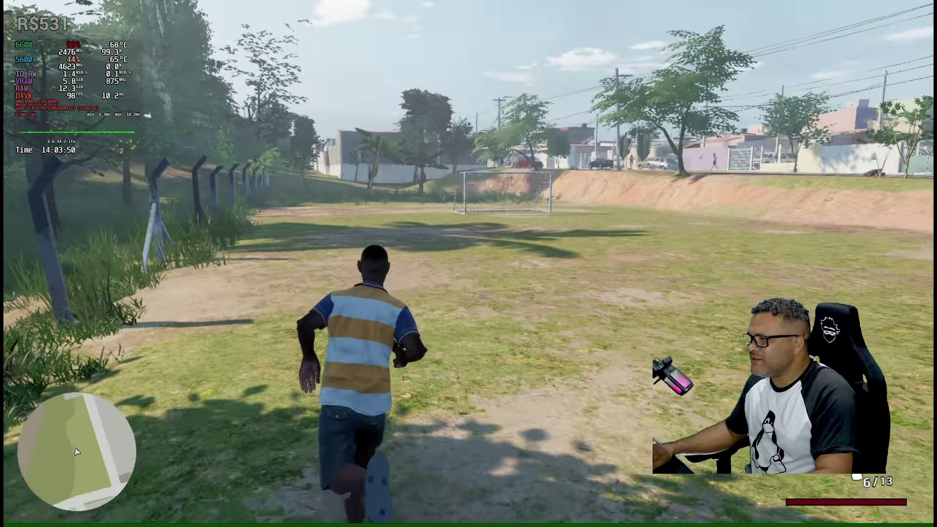
pyautogui.rightClick(467, 266)
pyautogui.click(467, 266)
pyautogui.click(467, 266)
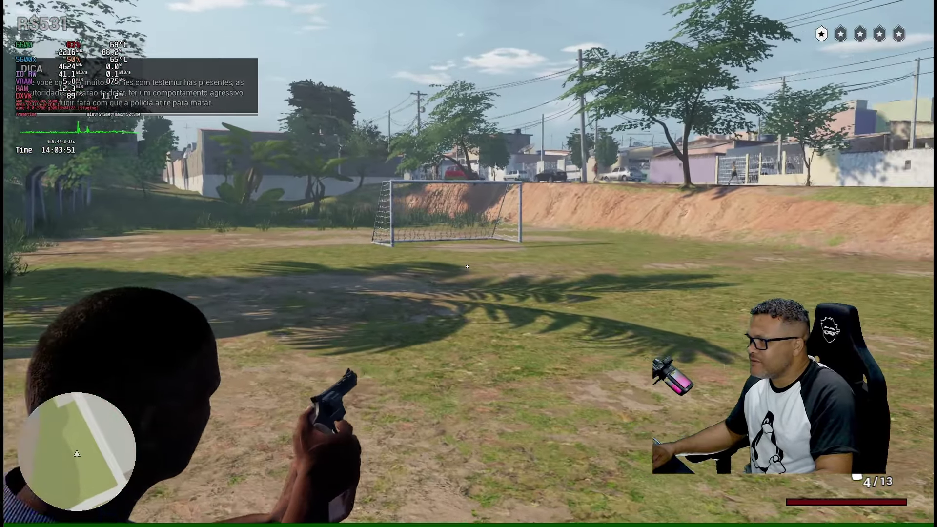
pyautogui.press('w')
pyautogui.press('w')
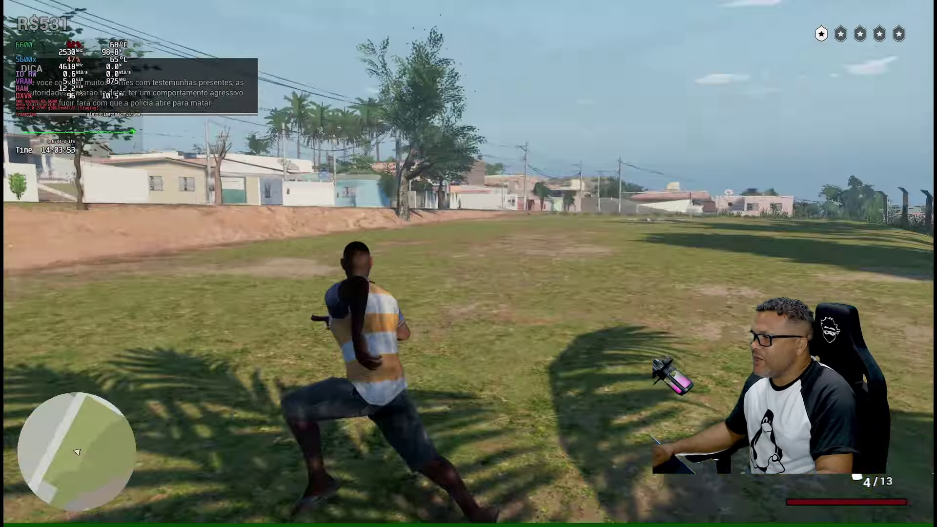
pyautogui.press('w')
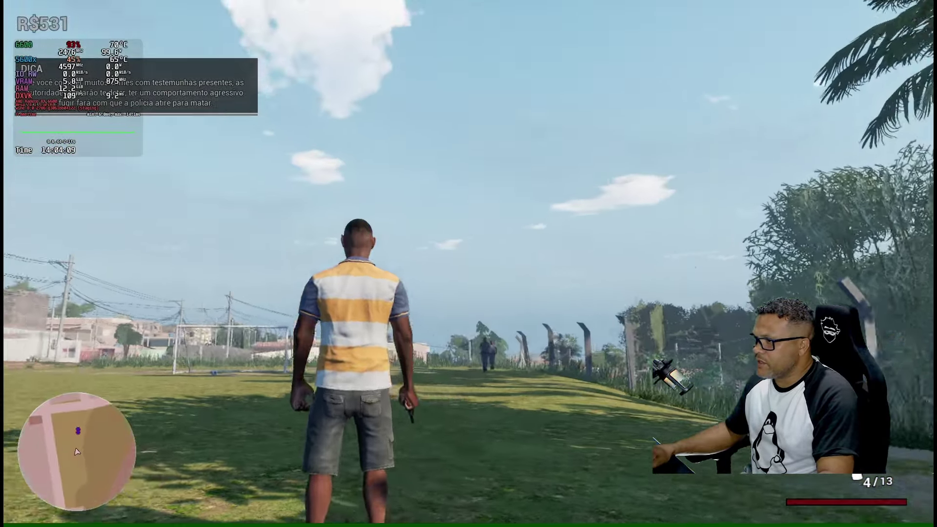
pyautogui.rightClick(467, 266)
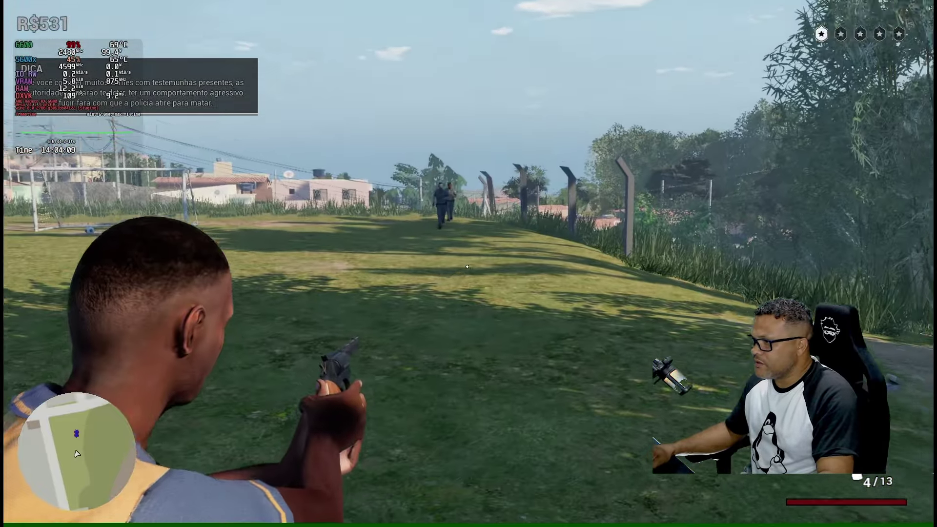
pyautogui.click(467, 266)
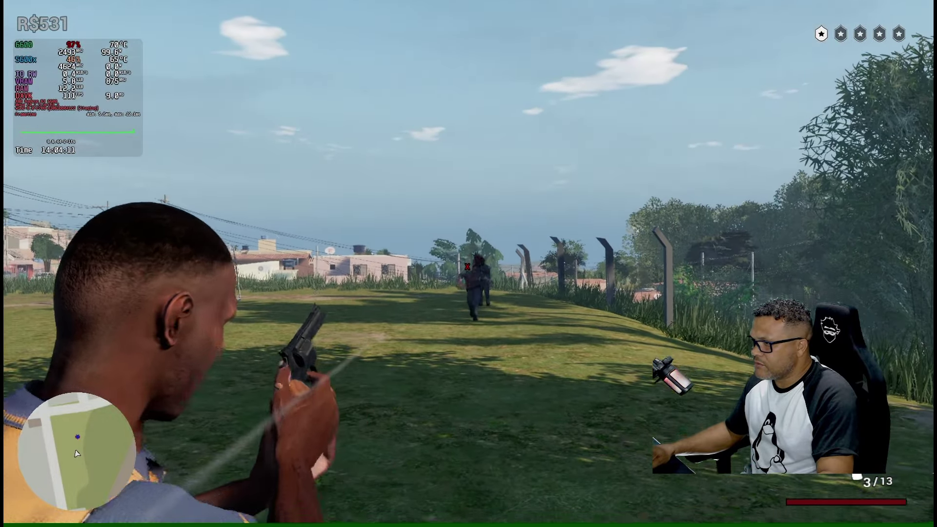
pyautogui.click(467, 267)
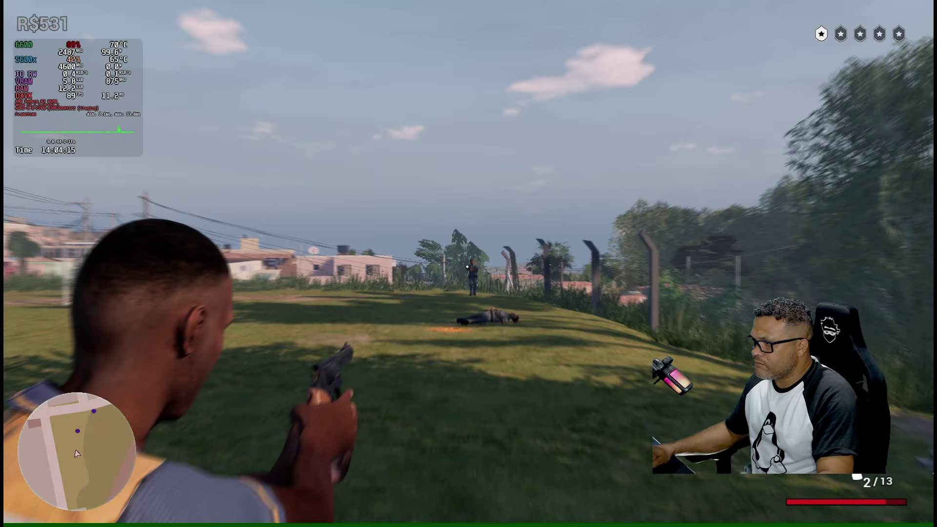
pyautogui.click(467, 266)
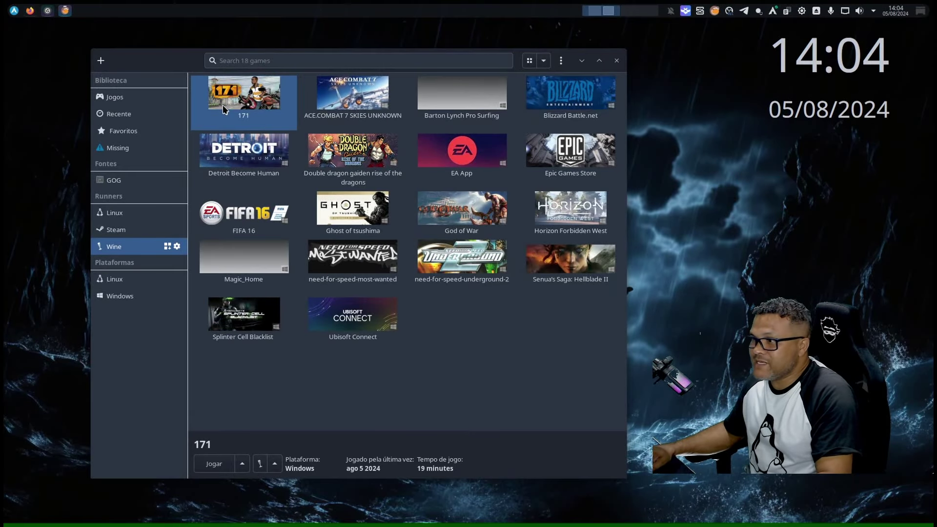
# - Open the system options in the configuration of the game 171 and enlarge the dialog to show the Gamescope section
pyautogui.rightClick(234, 108)
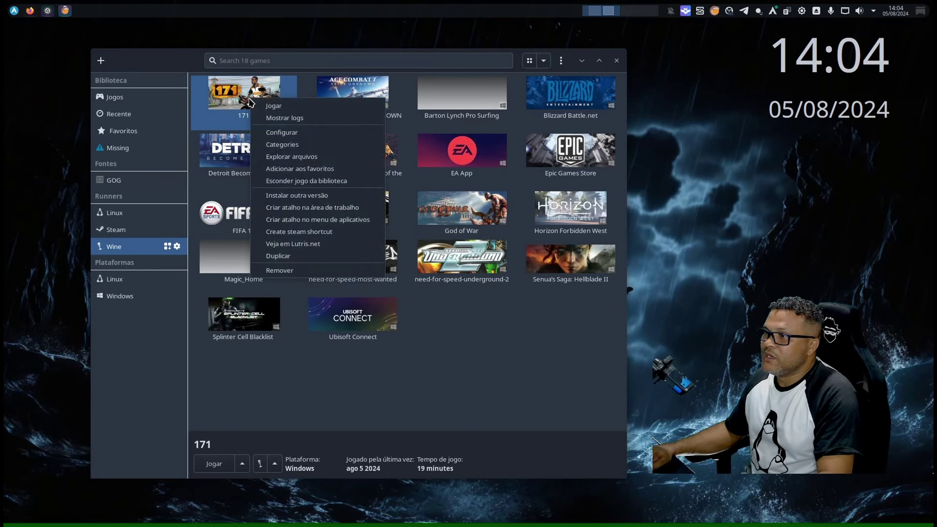
pyautogui.click(292, 132)
pyautogui.click(369, 139)
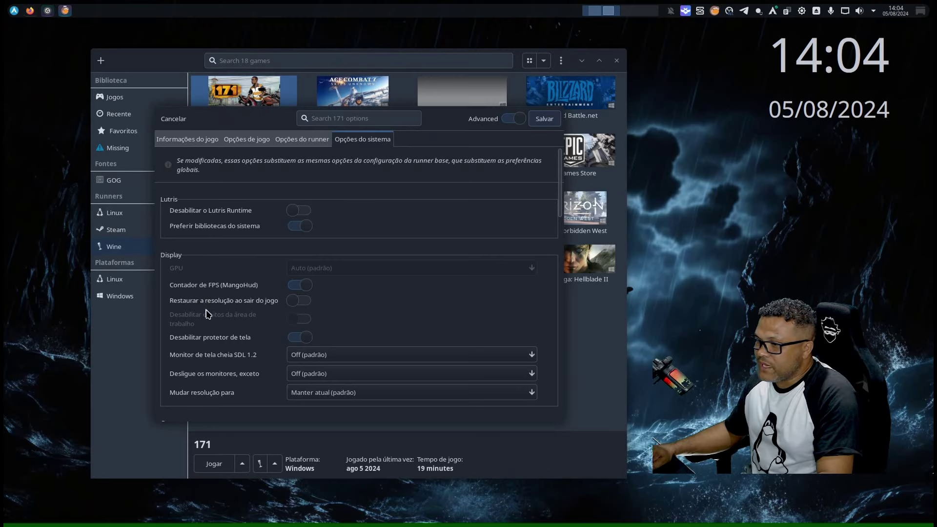
pyautogui.moveTo(447, 118); pyautogui.dragTo(447, 31)
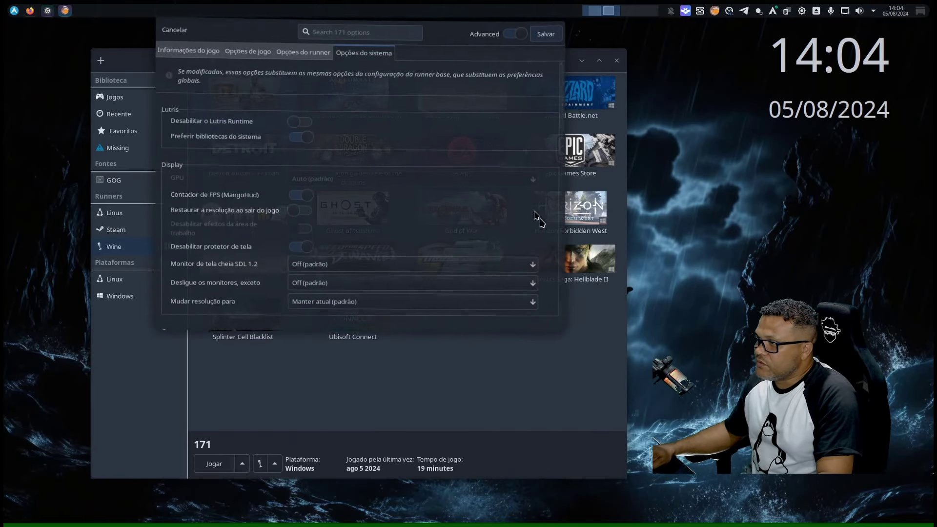
pyautogui.moveTo(560, 334); pyautogui.dragTo(657, 493)
pyautogui.scroll(-5, 264, 370)
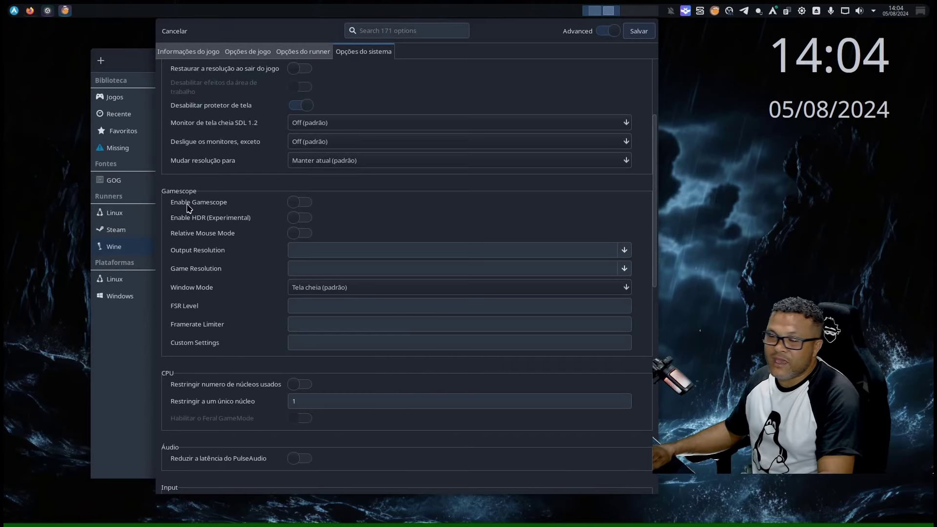
# - Enable Gamescope for 171, leaving experimental HDR and relative mouse mode explicitly off
pyautogui.click(298, 202)
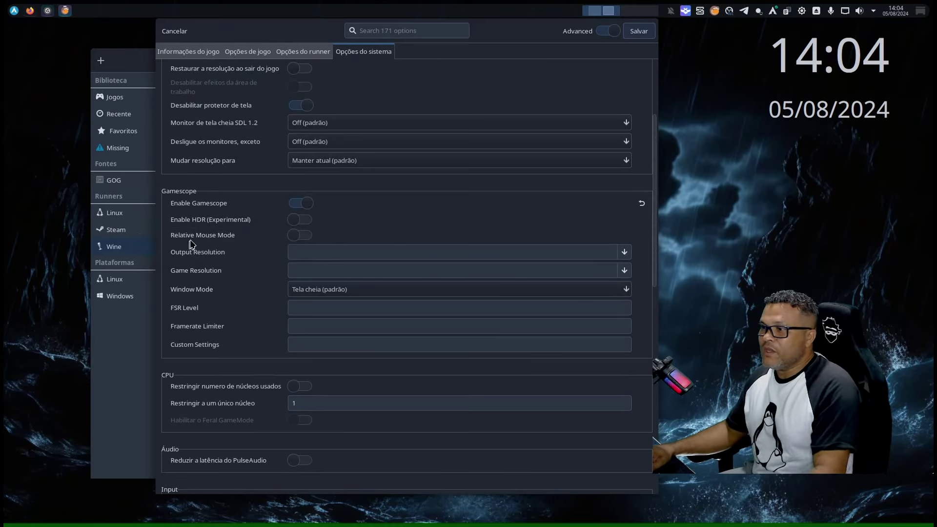
pyautogui.click(305, 221)
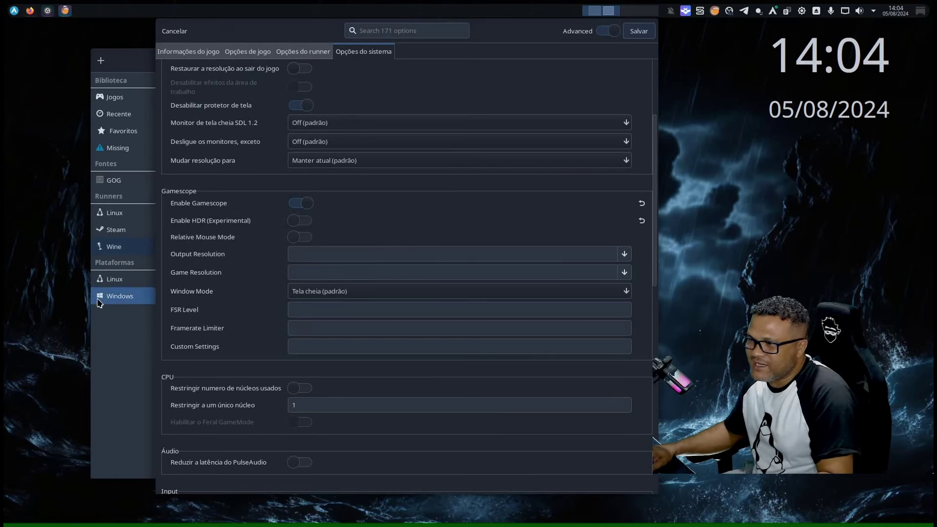
pyautogui.click(300, 238)
# - Set the Gamescope output resolution to 1920x1080 and the game resolution to 1368x768
pyautogui.moveTo(219, 258)
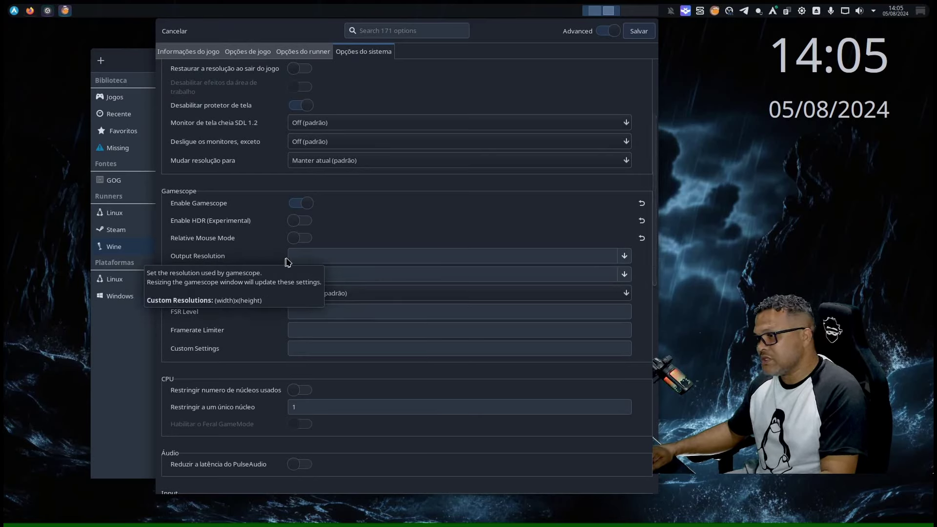
pyautogui.click(625, 256)
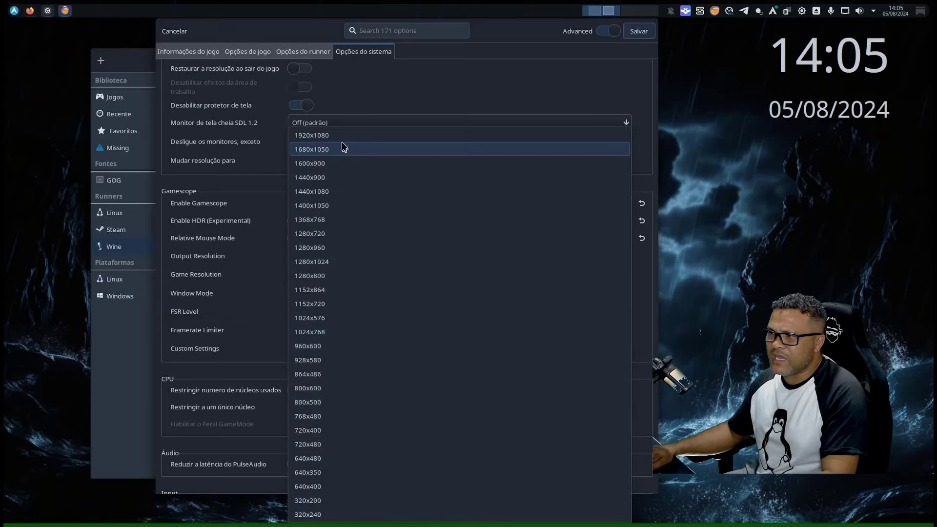
pyautogui.click(341, 136)
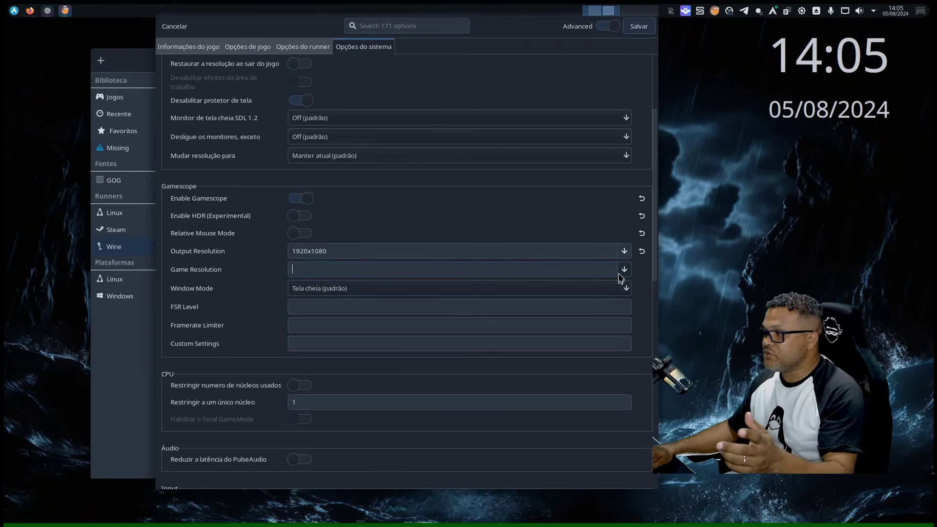
pyautogui.doubleClick(341, 246)
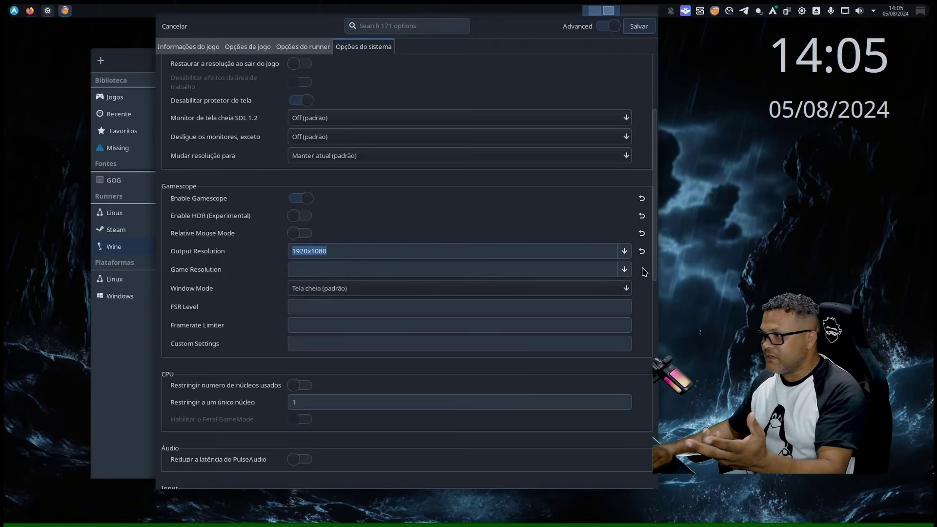
pyautogui.click(623, 272)
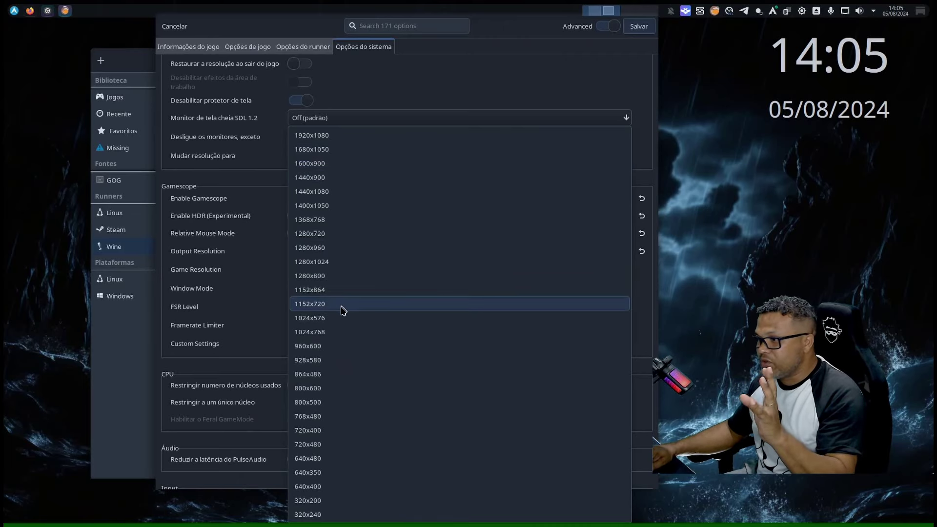
pyautogui.click(324, 220)
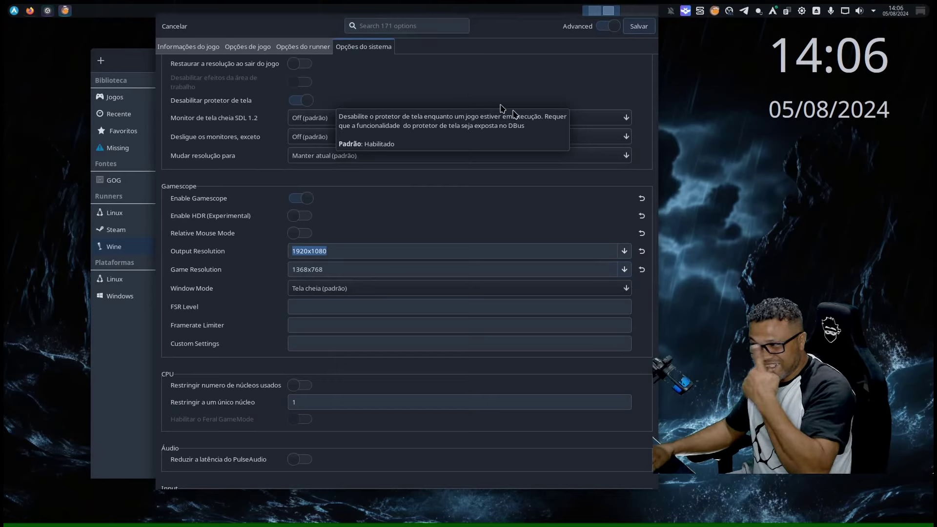
# - Save the configuration and test-launch 171, dismissing the error dialog and returning to the Lutris game library
pyautogui.click(331, 306)
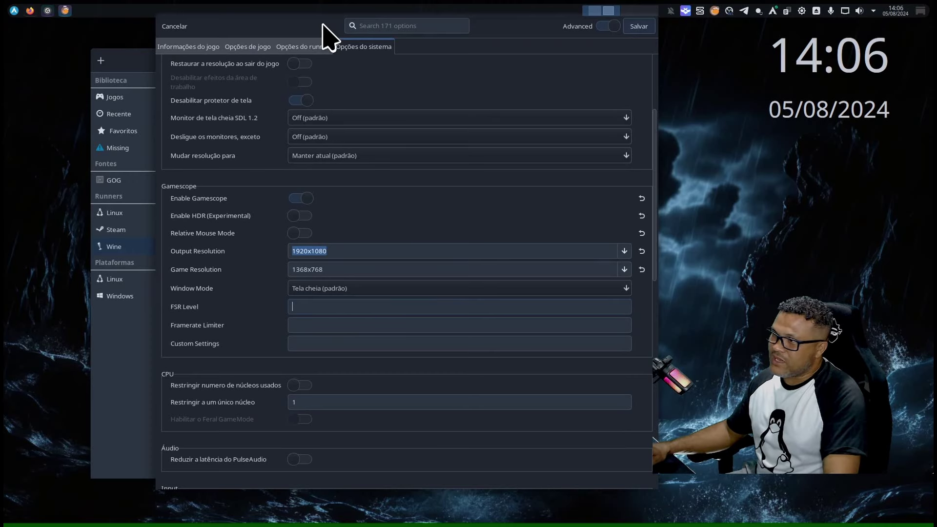
pyautogui.moveTo(322, 24); pyautogui.dragTo(297, 35)
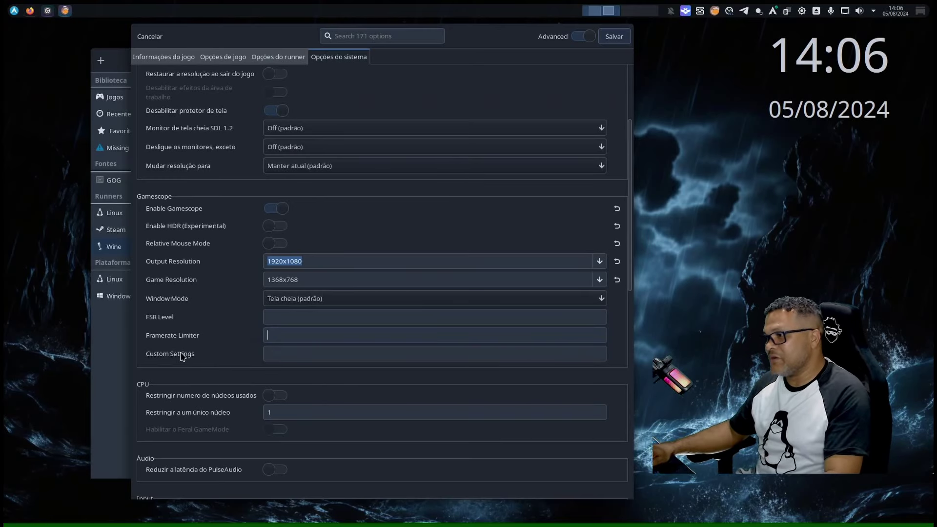
pyautogui.click(625, 41)
pyautogui.doubleClick(238, 107)
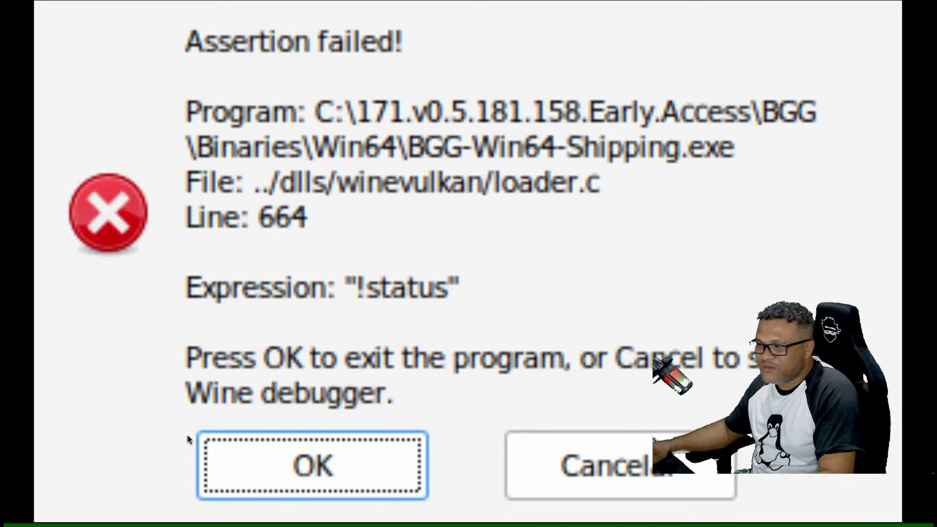
pyautogui.click(274, 454)
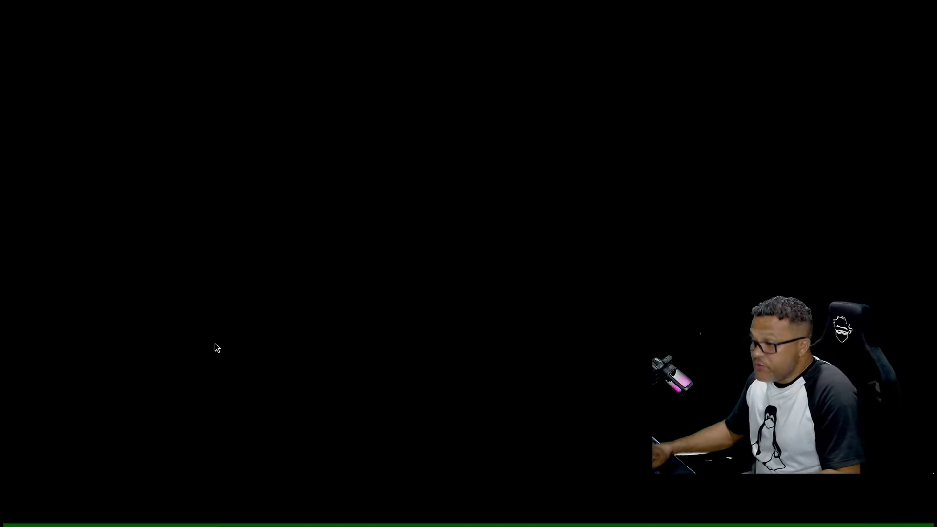
pyautogui.hotkey('alt', 'Tab')
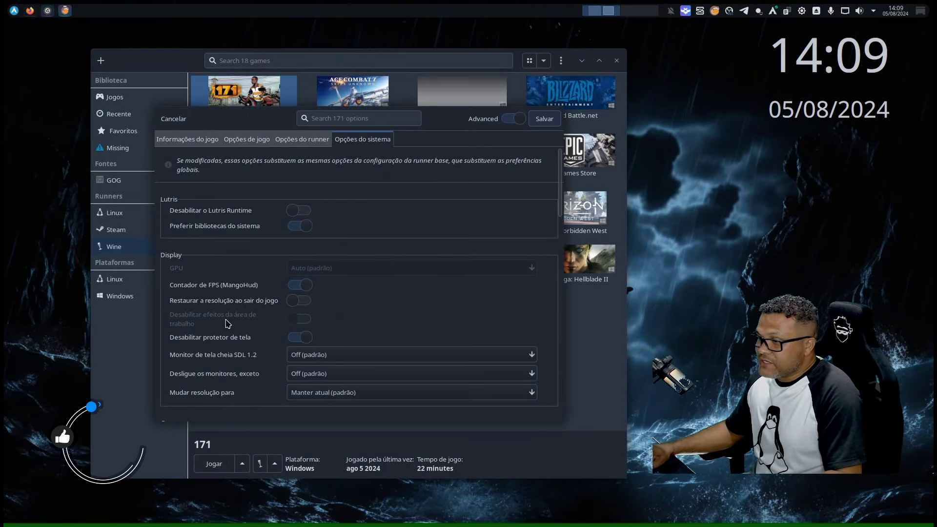
# - Set the Gamescope game resolution of 171 to 1280x720 and save the configuration
pyautogui.scroll(-5, 223, 322)
pyautogui.scroll(-2, 223, 322)
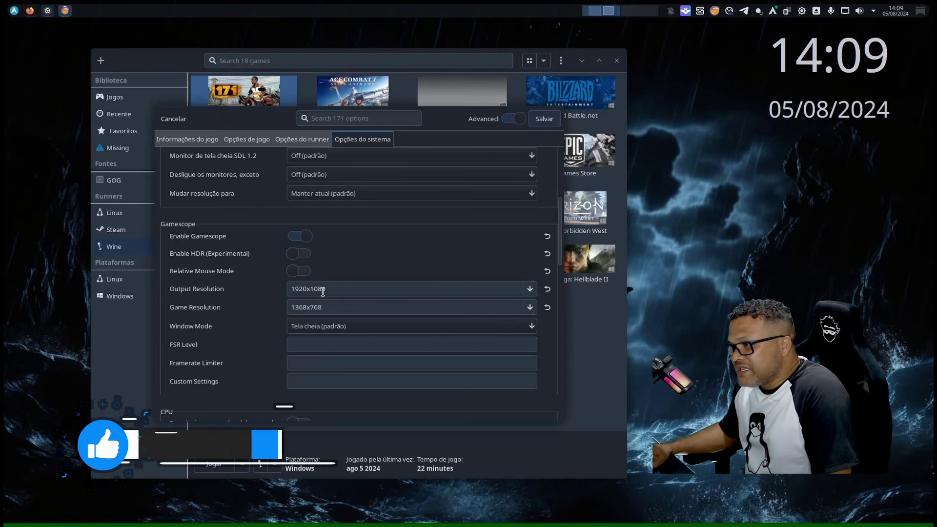
pyautogui.click(530, 308)
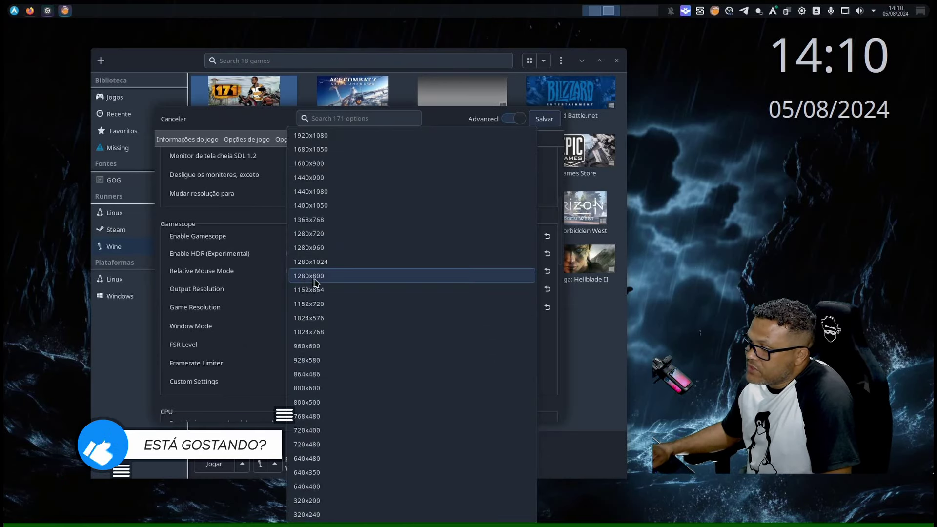
pyautogui.click(309, 234)
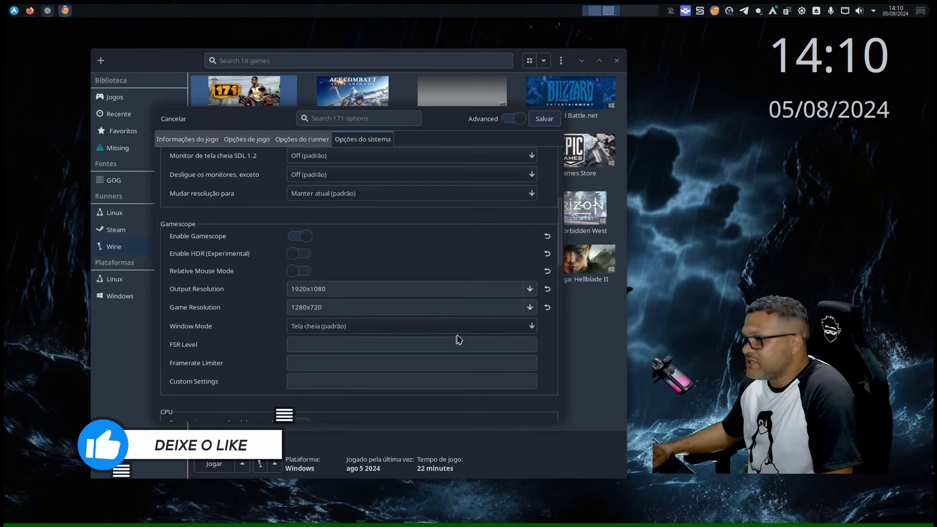
pyautogui.click(529, 307)
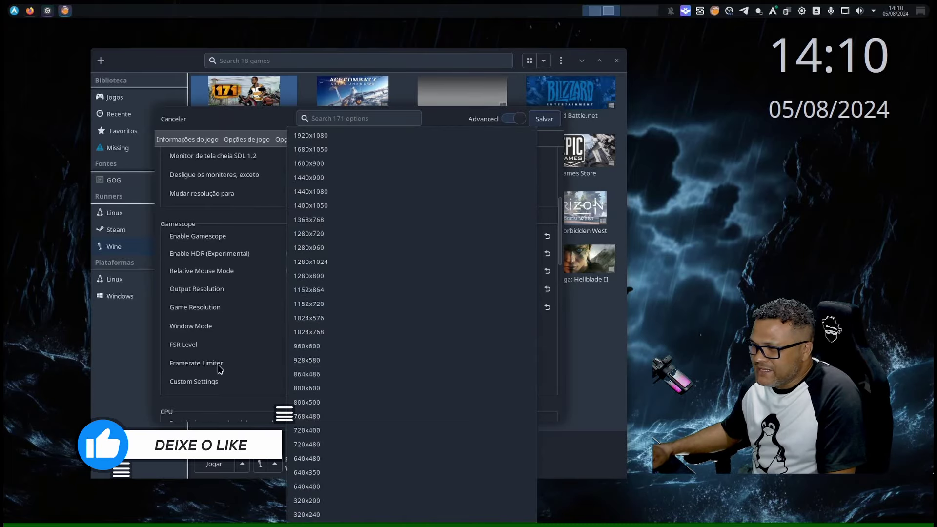
pyautogui.click(230, 311)
pyautogui.click(544, 118)
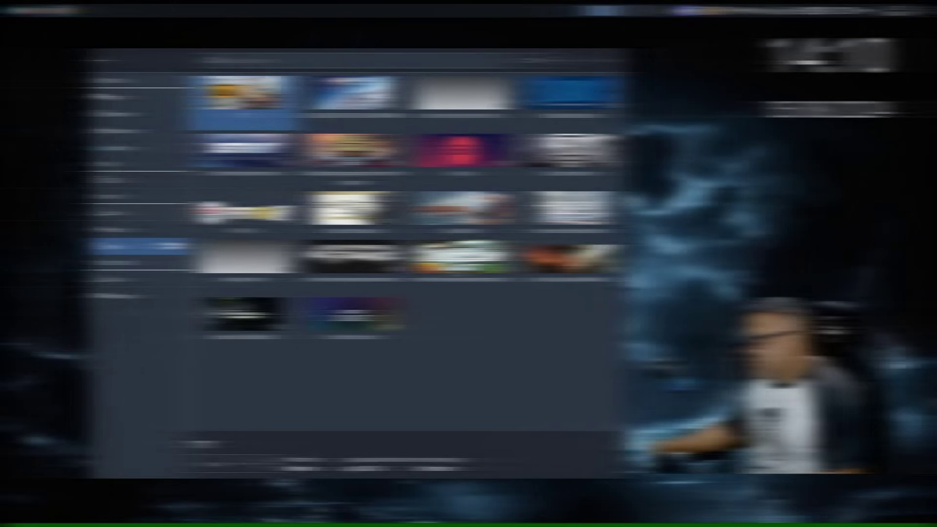
# - Enable Gamescope in the system options of need-for-speed-underground-2
pyautogui.rightClick(456, 272)
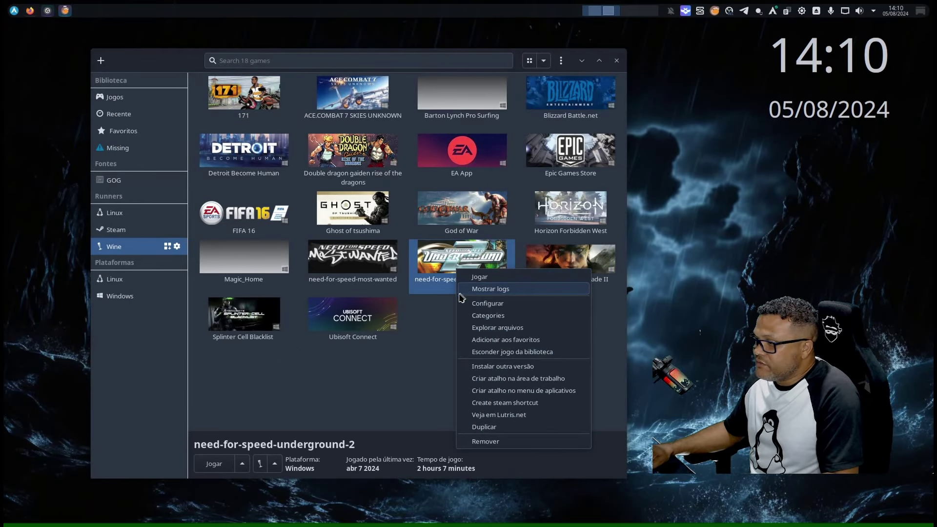
pyautogui.click(476, 302)
pyautogui.click(303, 140)
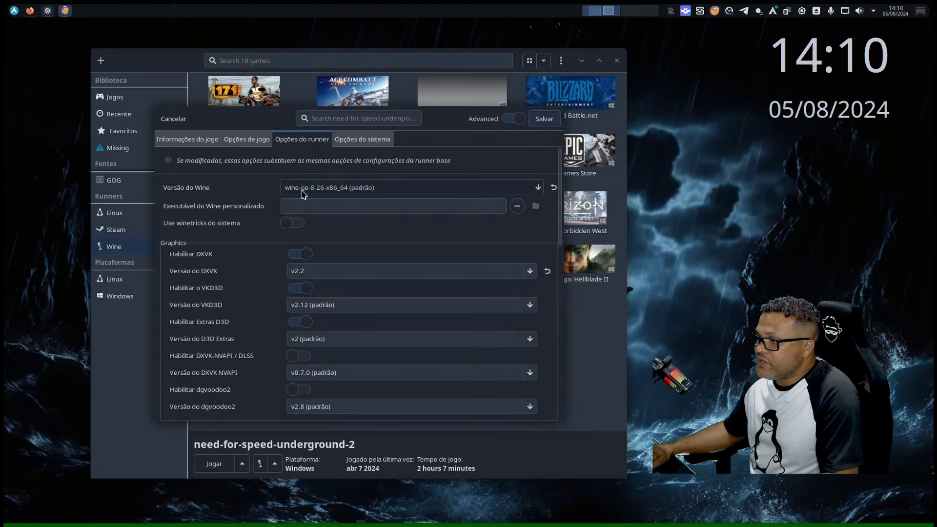
pyautogui.click(362, 139)
pyautogui.scroll(-10, 289, 205)
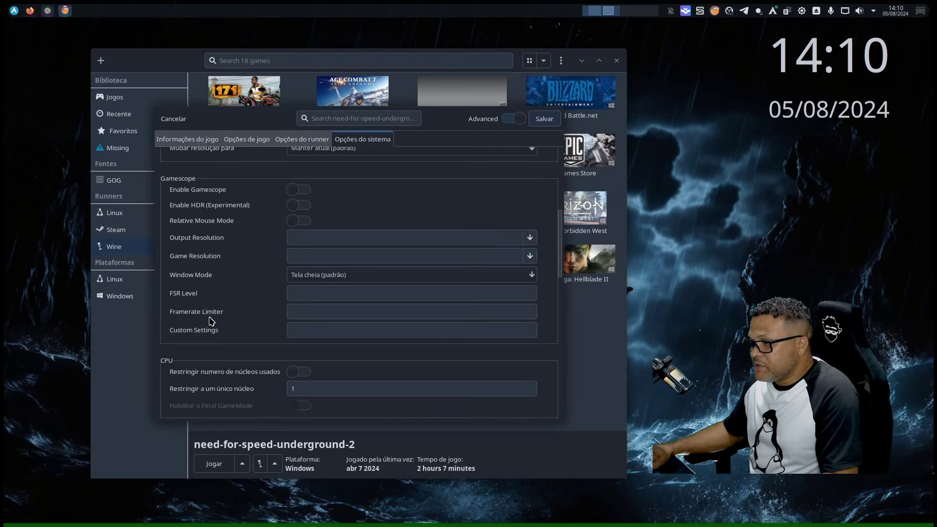
pyautogui.scroll(3, 202, 299)
pyautogui.click(300, 240)
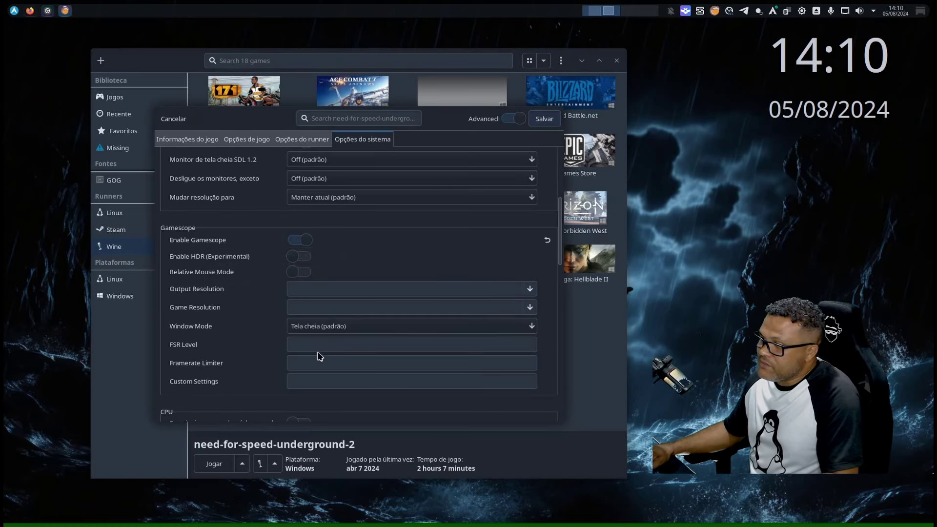
# - Set the Gamescope output resolution to 1920x1080 and the game resolution to 1280x960 for need-for-speed-underground-2
pyautogui.click(485, 291)
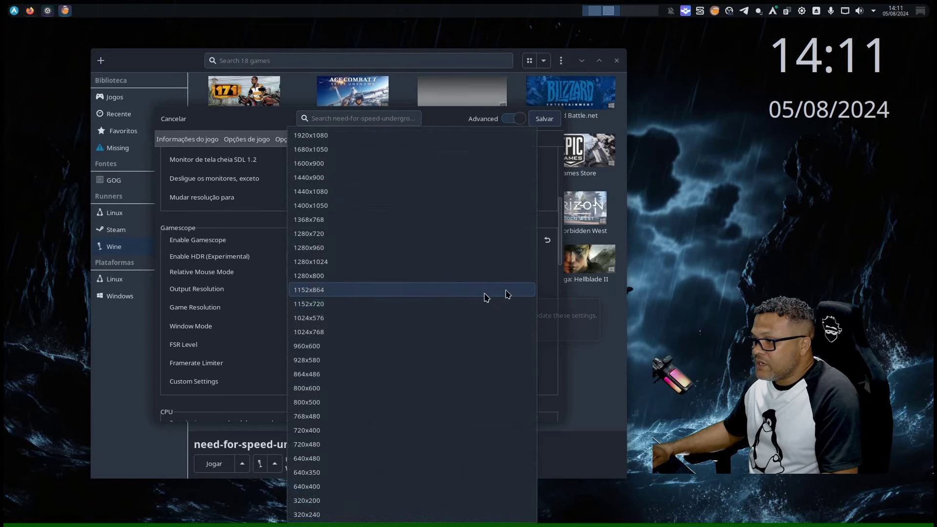
pyautogui.click(333, 135)
pyautogui.click(530, 307)
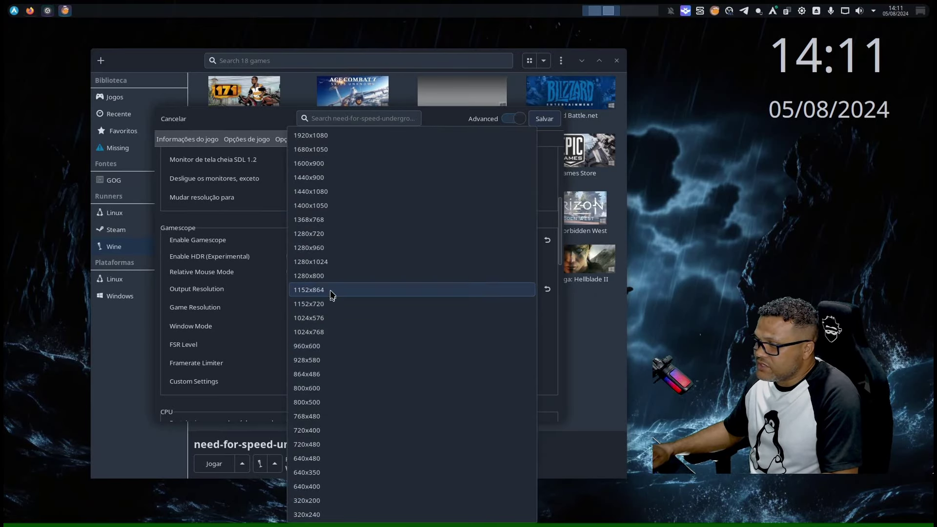
pyautogui.click(320, 248)
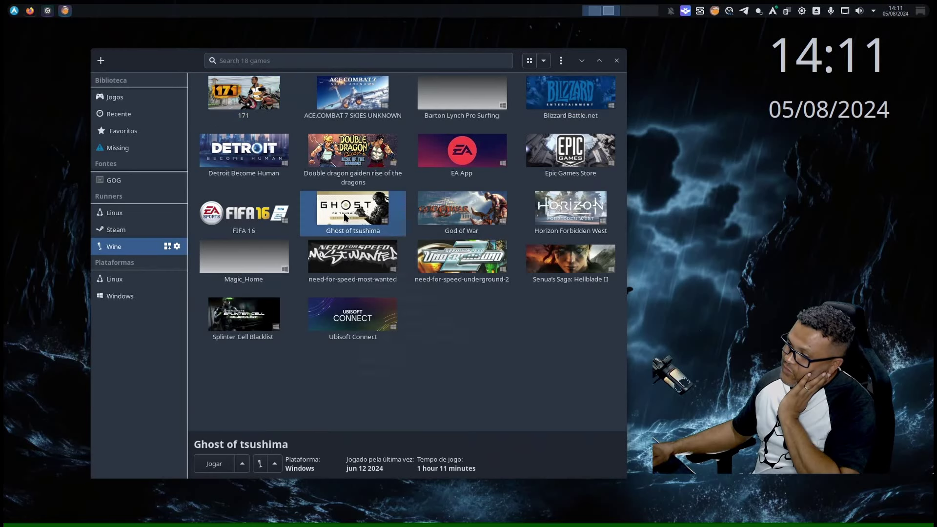
# - Open the configuration of Ghost of tsushima and enable Gamescope in its system options
pyautogui.rightClick(345, 213)
pyautogui.click(376, 249)
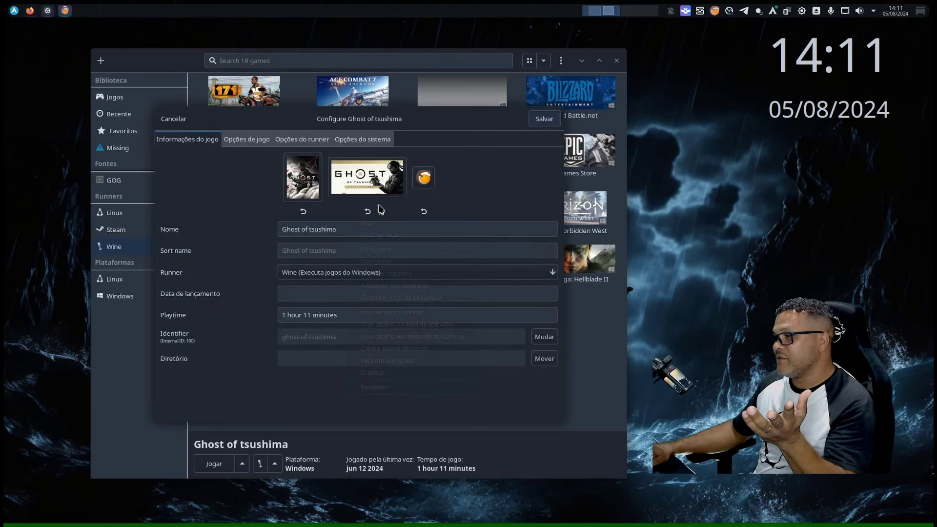
pyautogui.click(316, 143)
pyautogui.scroll(-5, 204, 332)
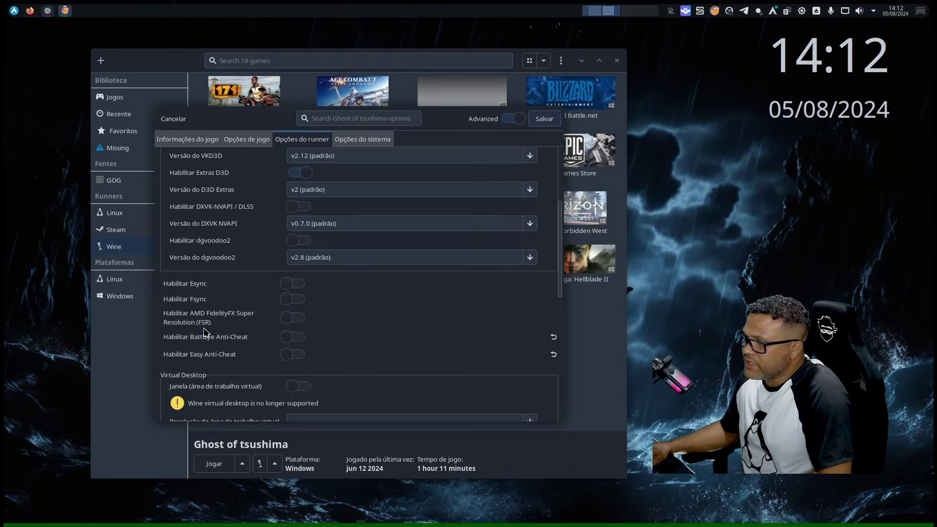
pyautogui.click(362, 139)
pyautogui.scroll(-3, 317, 238)
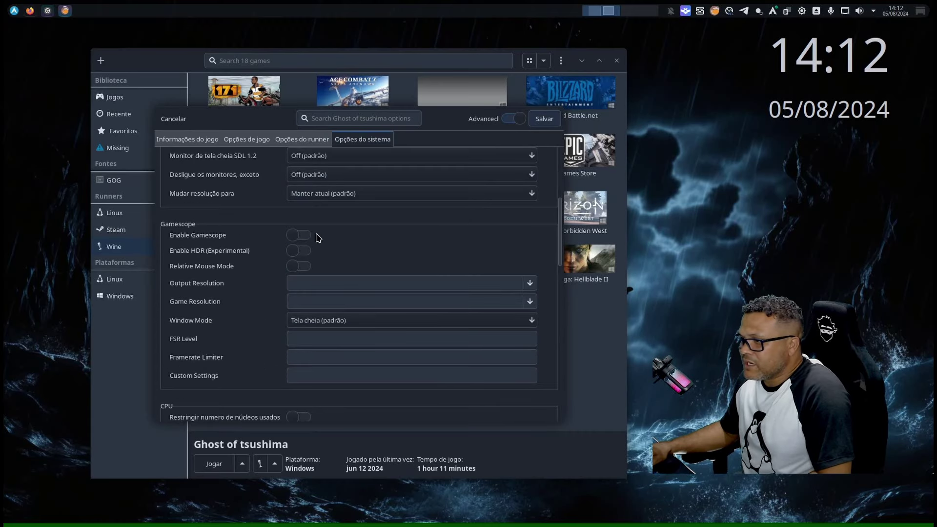
pyautogui.click(307, 235)
# - Set the Gamescope output resolution of Ghost of tsushima to 1920x1080 and the game resolution to 1280x720, and save
pyautogui.click(358, 287)
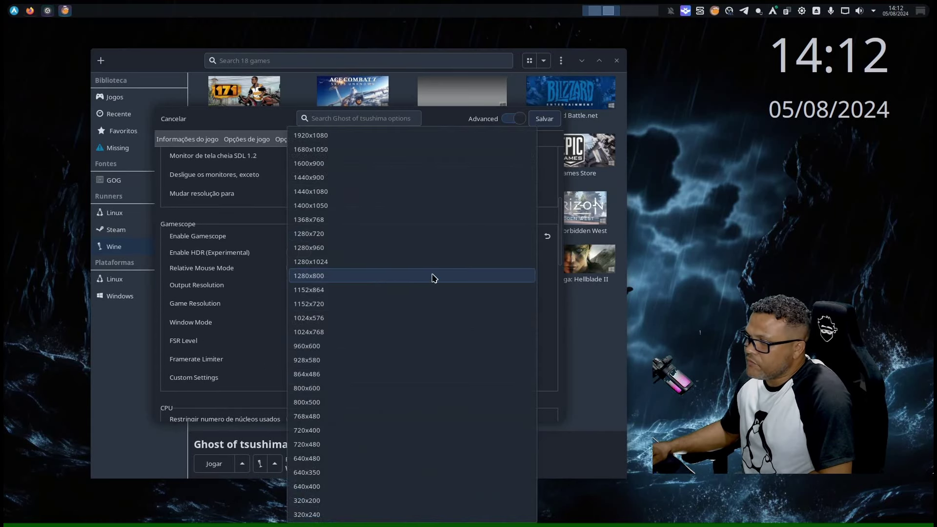
pyautogui.click(328, 149)
pyautogui.click(531, 304)
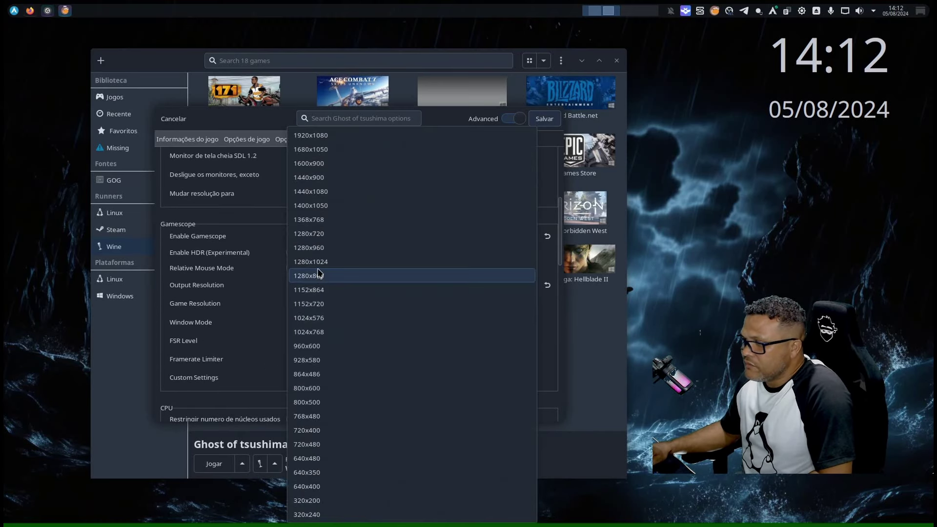
pyautogui.click(315, 235)
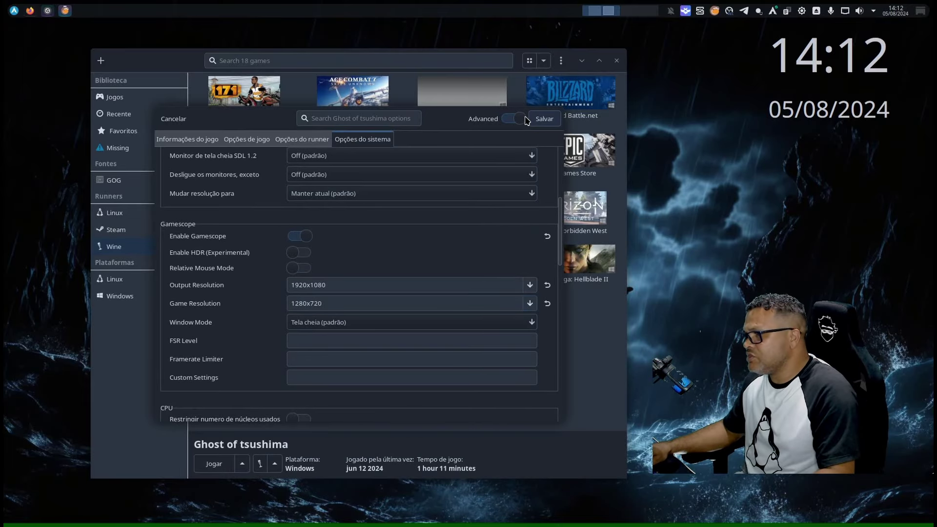
pyautogui.click(543, 119)
# - Launch Ghost of tsushima and check the display resolution and dynamic resolution scale choices in its launcher options
pyautogui.doubleClick(346, 225)
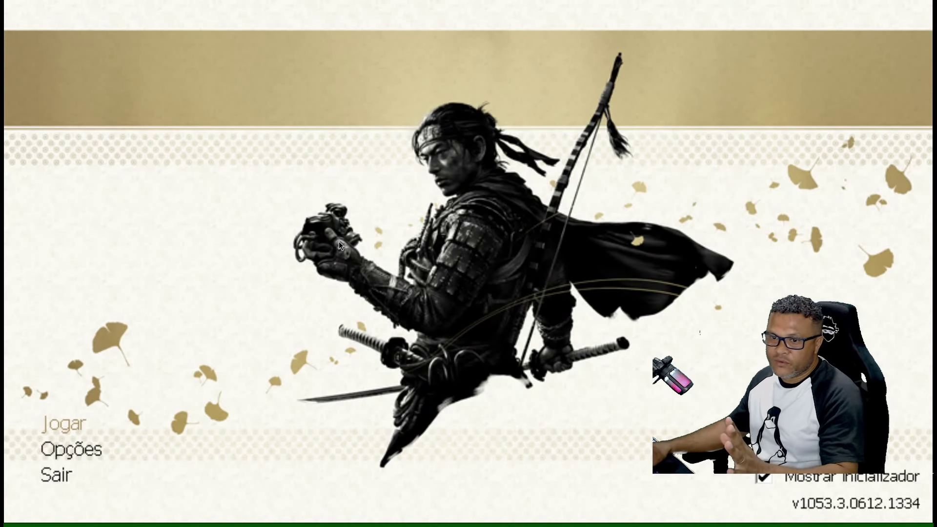
pyautogui.click(89, 450)
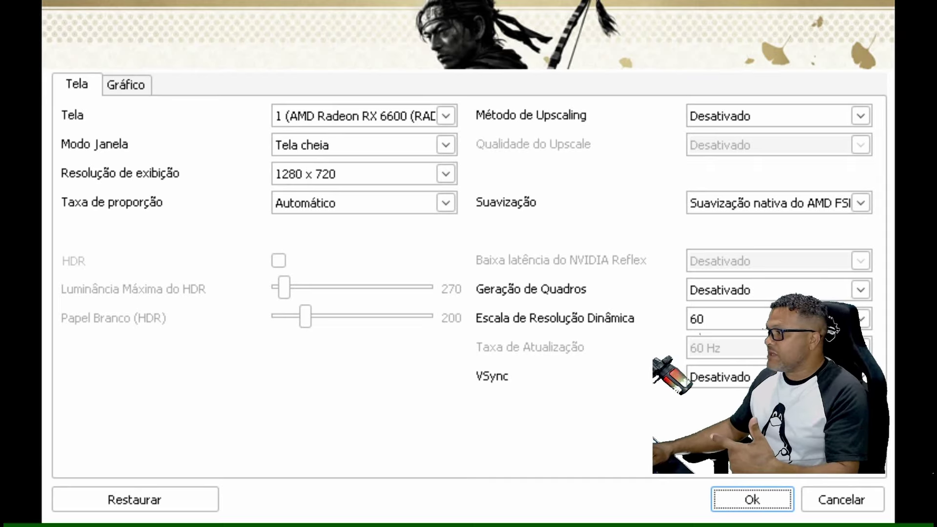
pyautogui.click(863, 323)
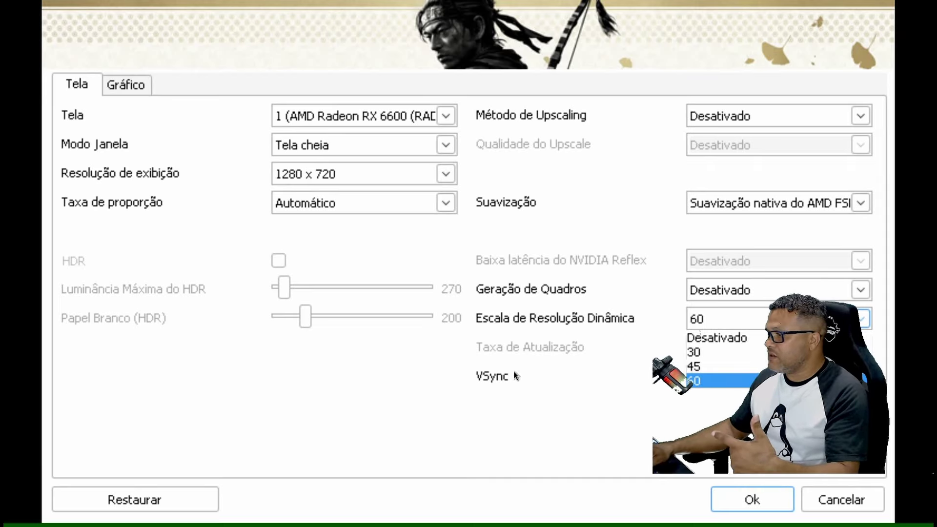
pyautogui.click(582, 402)
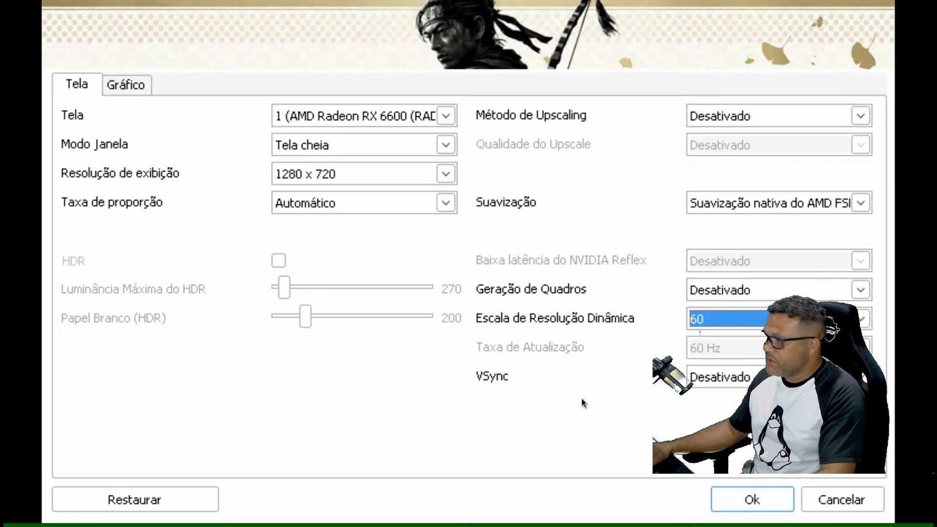
pyautogui.press('Return')
# - Start Ghost of tsushima from its launcher and cancel at the swapchain error dialog, returning to the game library
pyautogui.click(70, 424)
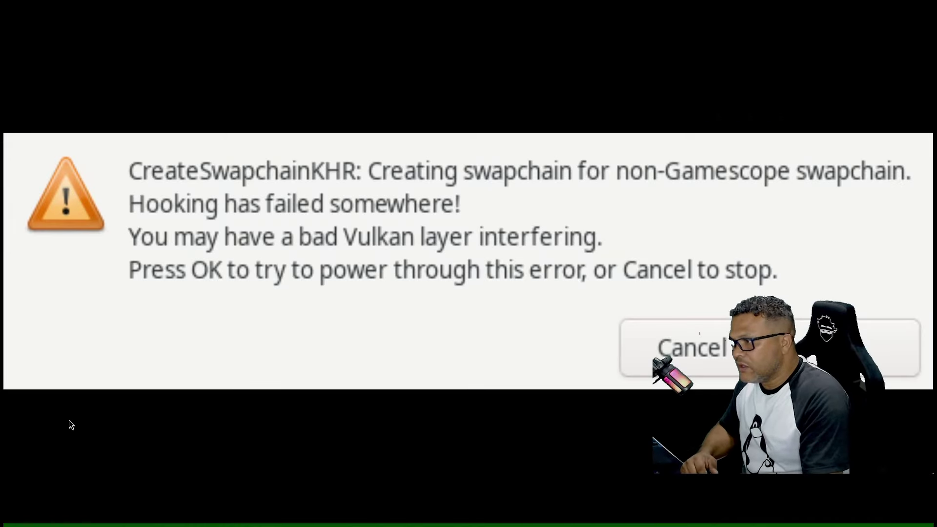
pyautogui.click(728, 354)
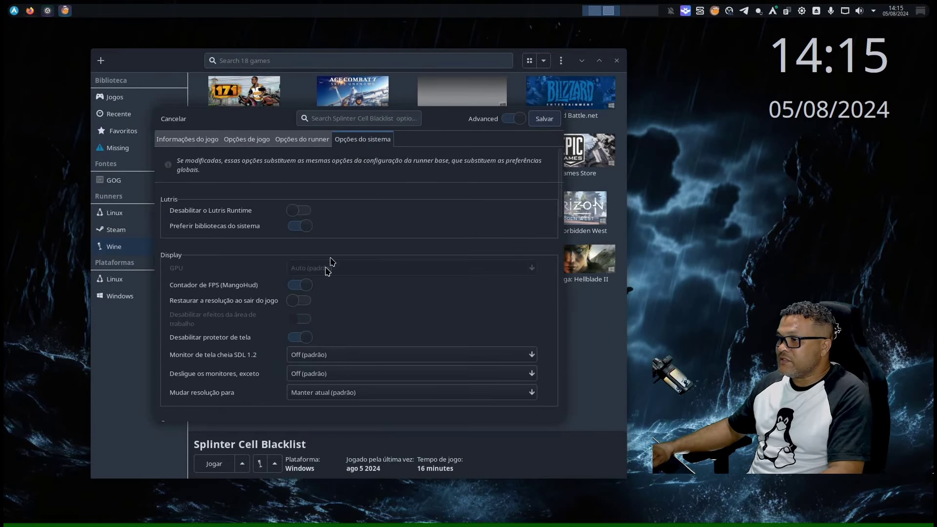
pyautogui.scroll(-5, 307, 324)
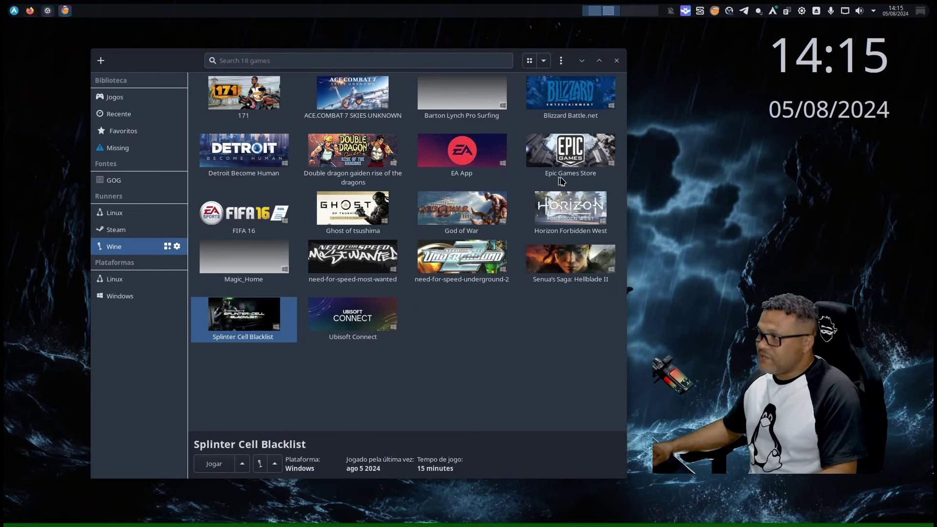
# - Set the Wine version of Splinter Cell Blacklist to GE-Proton9-11 in its runner options
pyautogui.rightClick(251, 325)
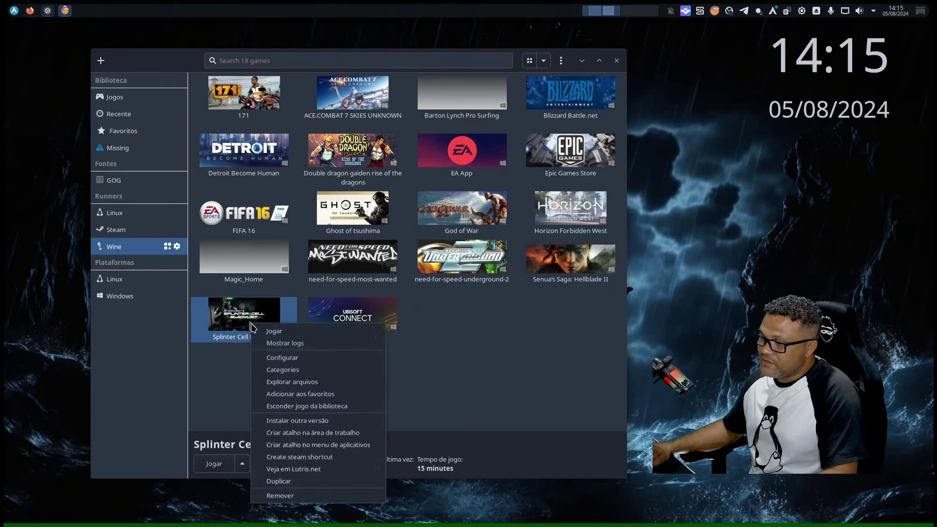
pyautogui.click(283, 359)
pyautogui.click(303, 139)
pyautogui.click(317, 188)
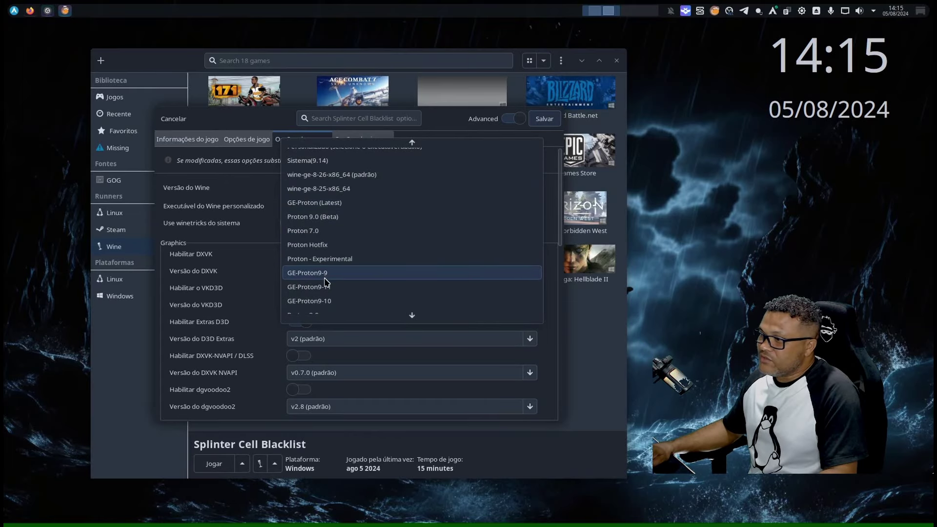
pyautogui.click(322, 288)
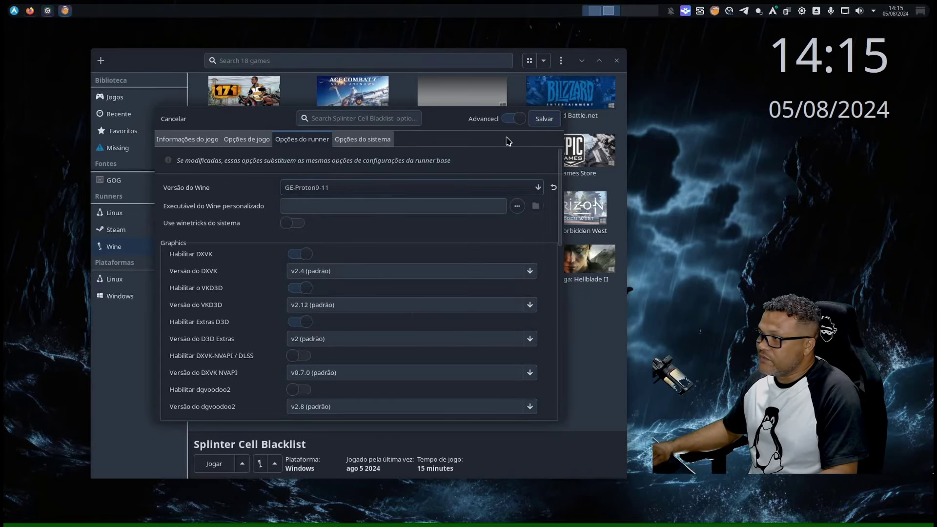
# - Save the runner configuration, test-launch Splinter Cell Blacklist and close the game
pyautogui.click(544, 119)
pyautogui.doubleClick(245, 326)
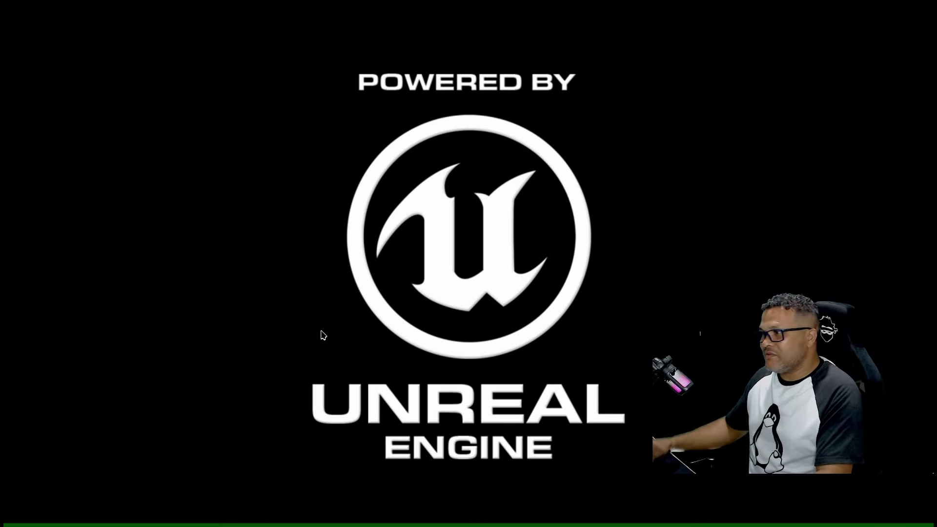
pyautogui.hotkey('alt', 'F4')
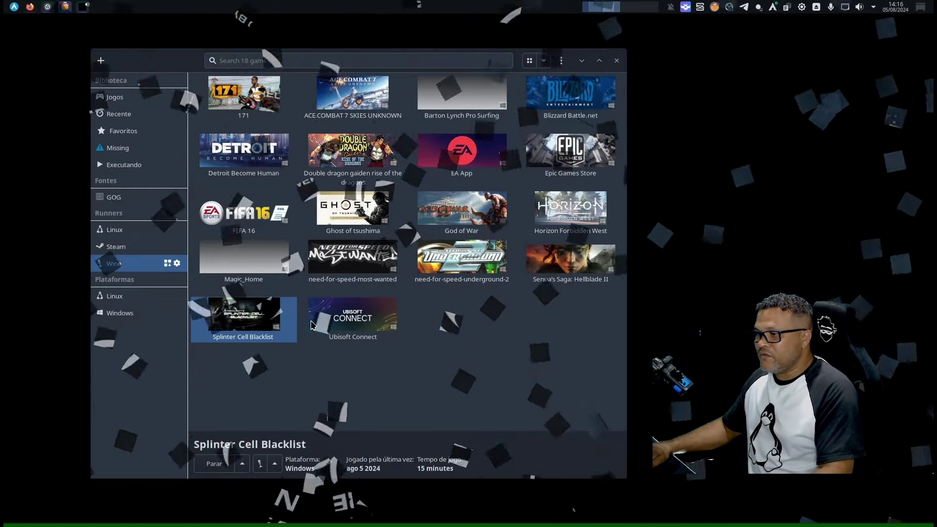
# - Configure Gamescope for Splinter Cell Blacklist with output resolution 1920x1080 and game resolution 1280x720
pyautogui.rightClick(243, 323)
pyautogui.click(268, 361)
pyautogui.click(363, 139)
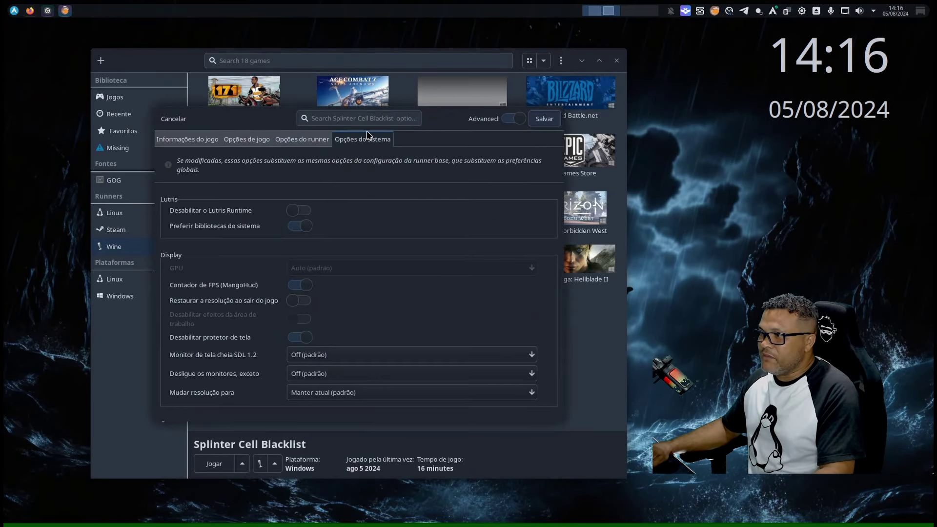
pyautogui.scroll(-10, 220, 293)
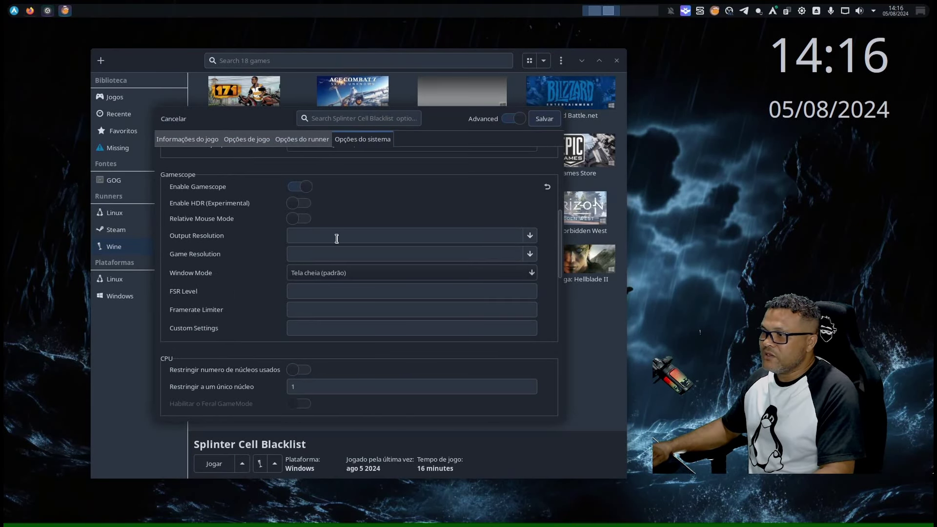
pyautogui.click(530, 235)
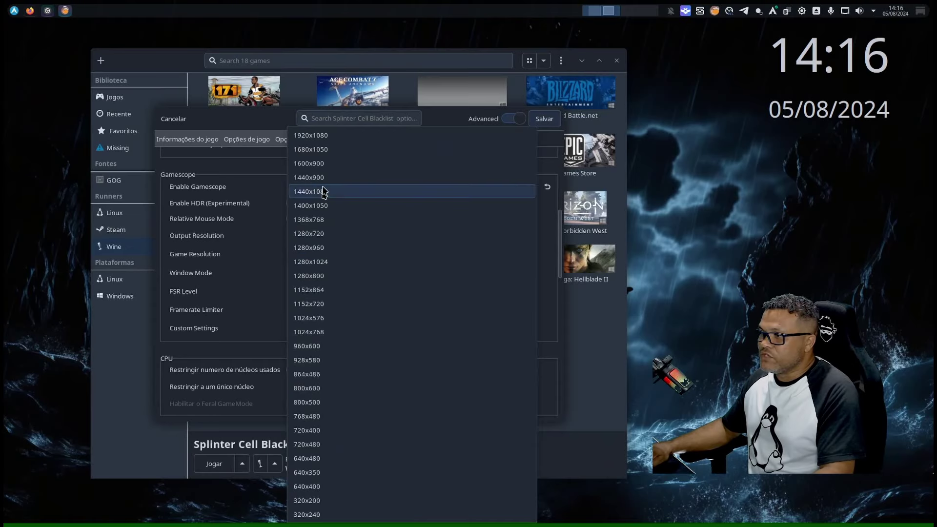
pyautogui.click(323, 135)
# - Save the Gamescope configuration and try out Splinter Cell Blacklist in play by aiming and firing
pyautogui.click(544, 119)
pyautogui.doubleClick(234, 333)
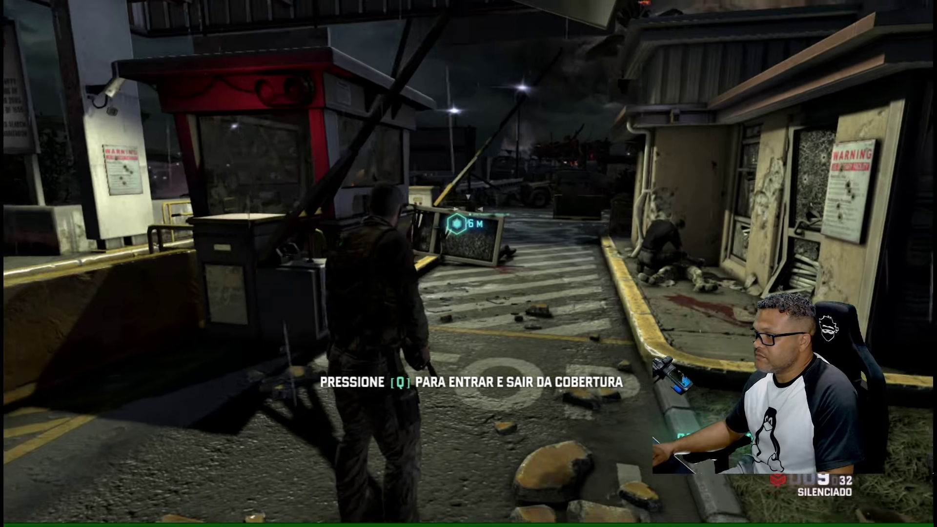
pyautogui.rightClick(468, 209)
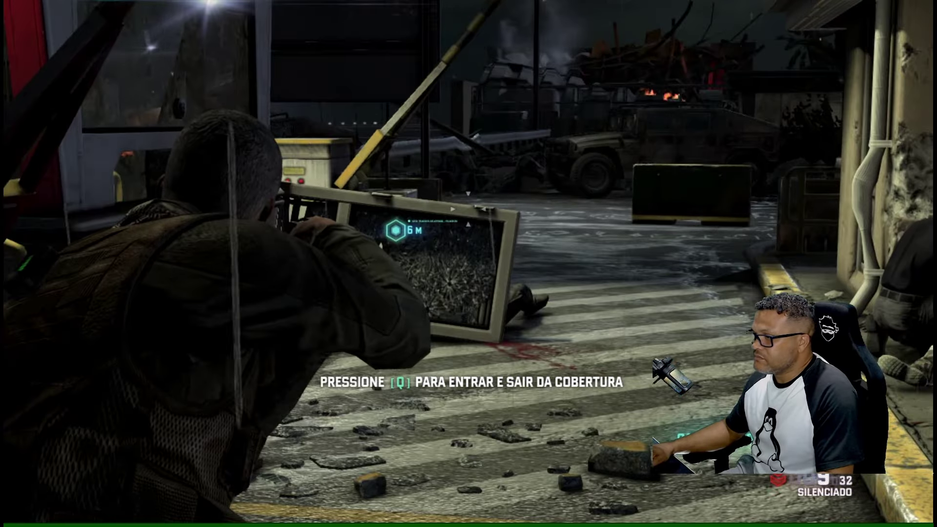
pyautogui.click(468, 209)
pyautogui.click(468, 209)
pyautogui.click(469, 209)
pyautogui.click(468, 208)
pyautogui.click(468, 209)
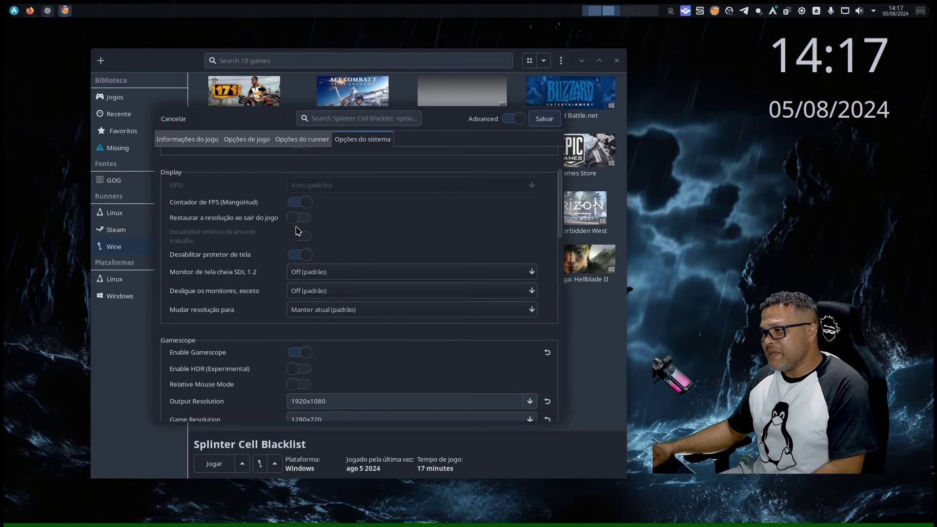
# - Disable Gamescope in the system options of Splinter Cell Blacklist and save the configuration
pyautogui.click(308, 353)
pyautogui.scroll(-5, 307, 352)
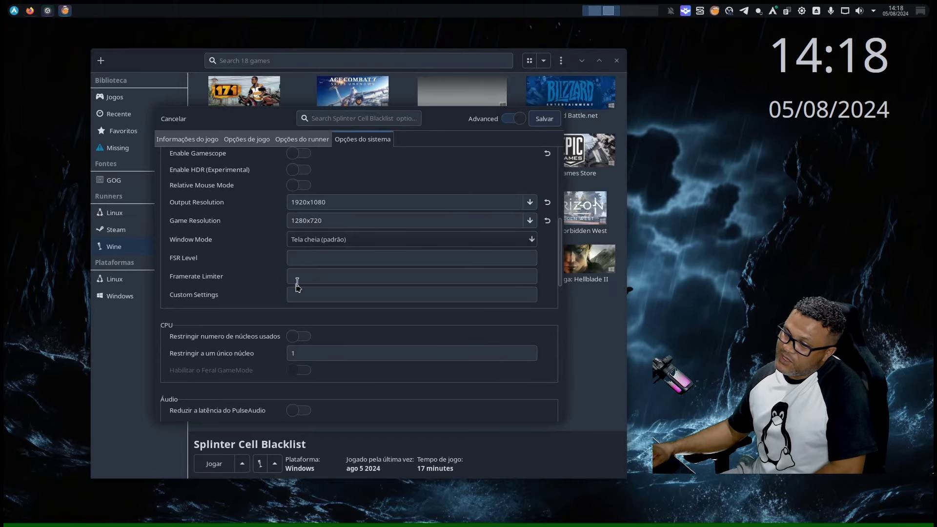
pyautogui.click(544, 119)
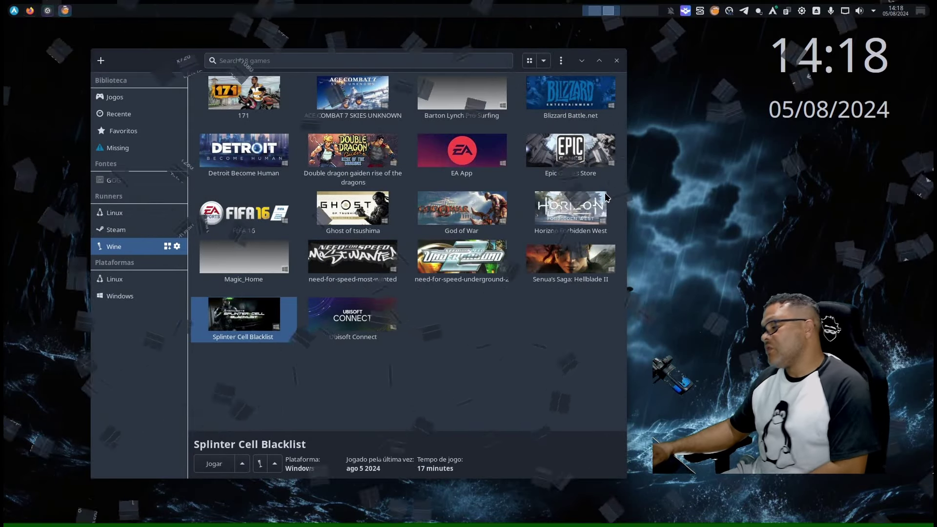